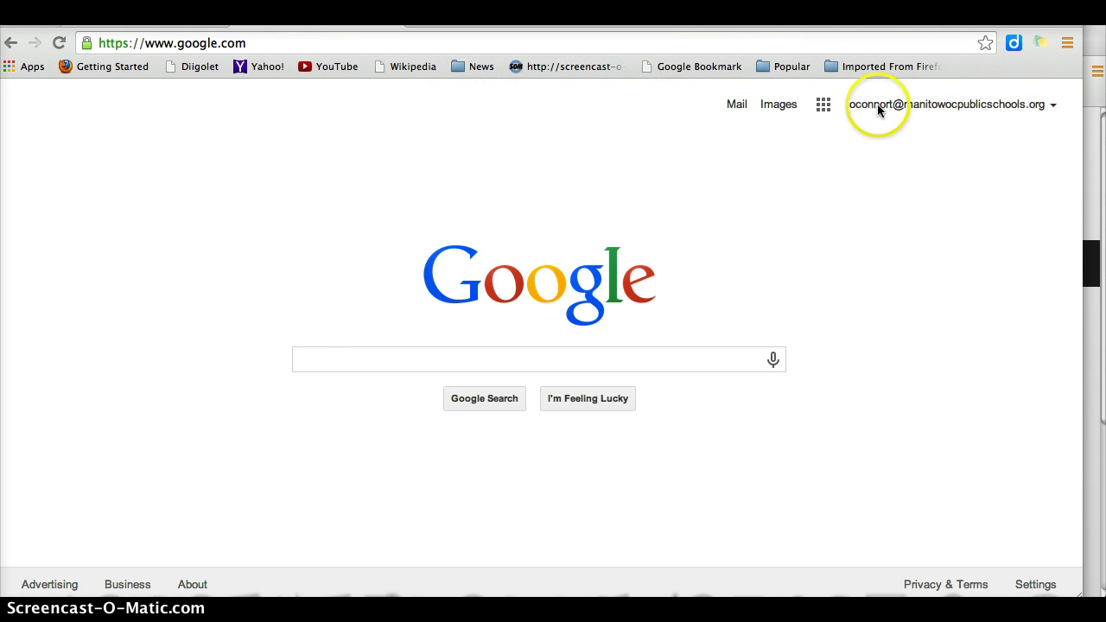
- Go to Google Drive from the Google apps launcher
{"action": "left_click", "coordinate": [825, 106]}
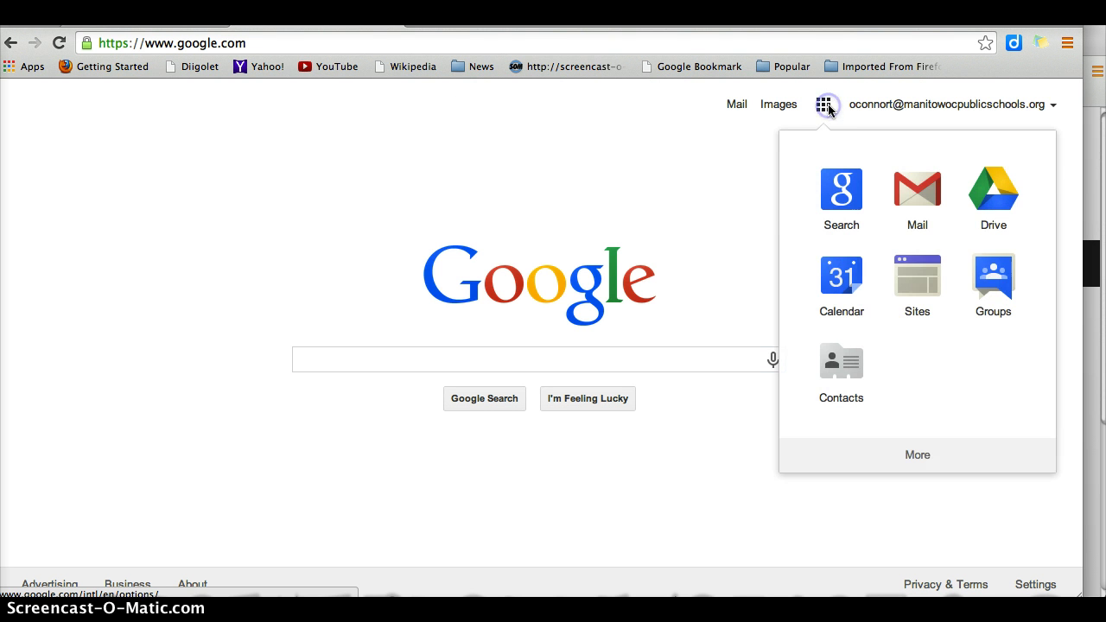
{"action": "left_click", "coordinate": [992, 177]}
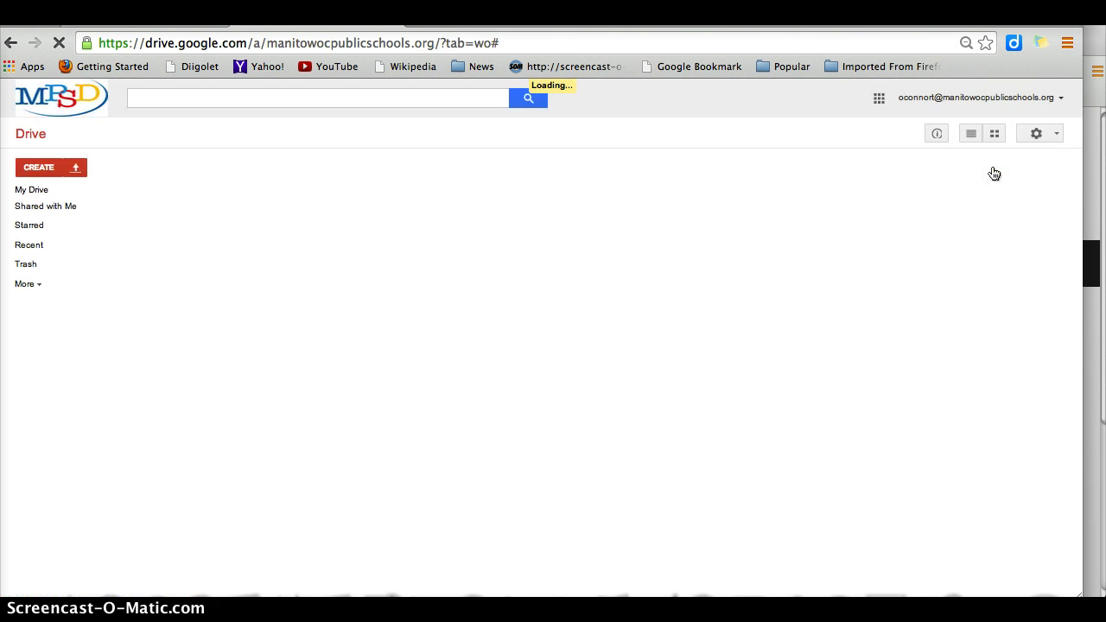
- Open the shared 'Winter Reads Poster Template' drawing from Shared with Me
{"action": "left_click", "coordinate": [52, 211]}
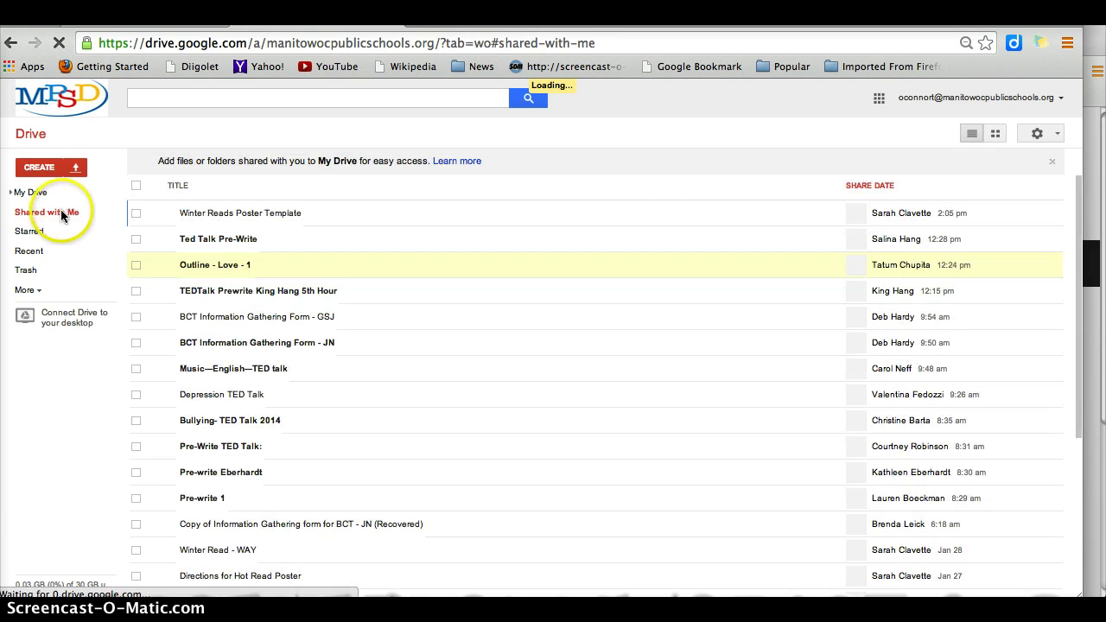
{"action": "left_click", "coordinate": [61, 213]}
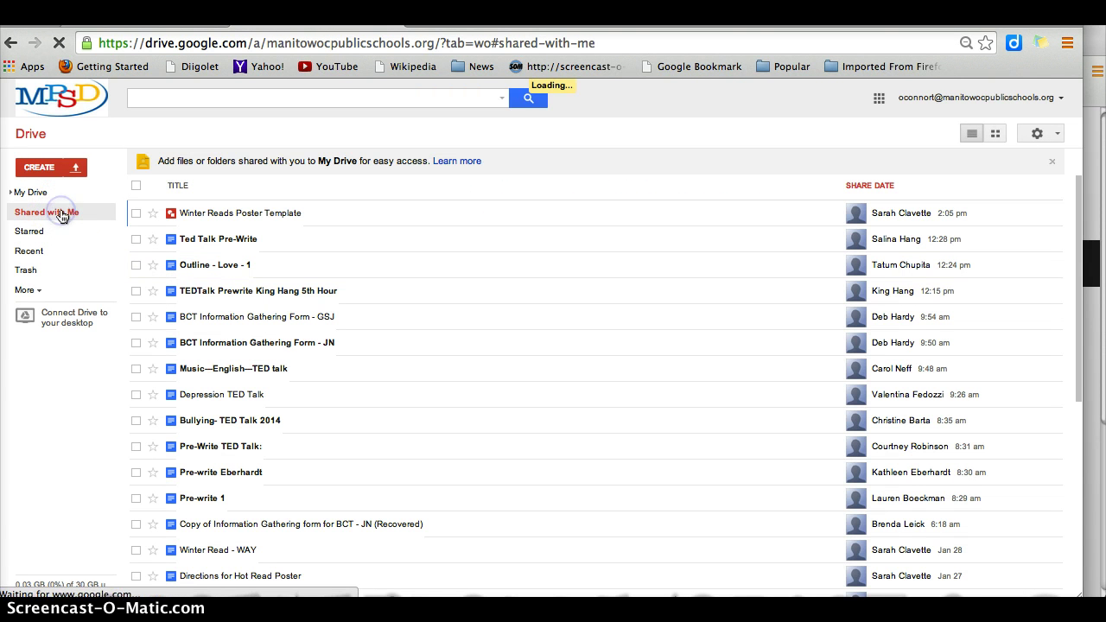
{"action": "left_click", "coordinate": [222, 216]}
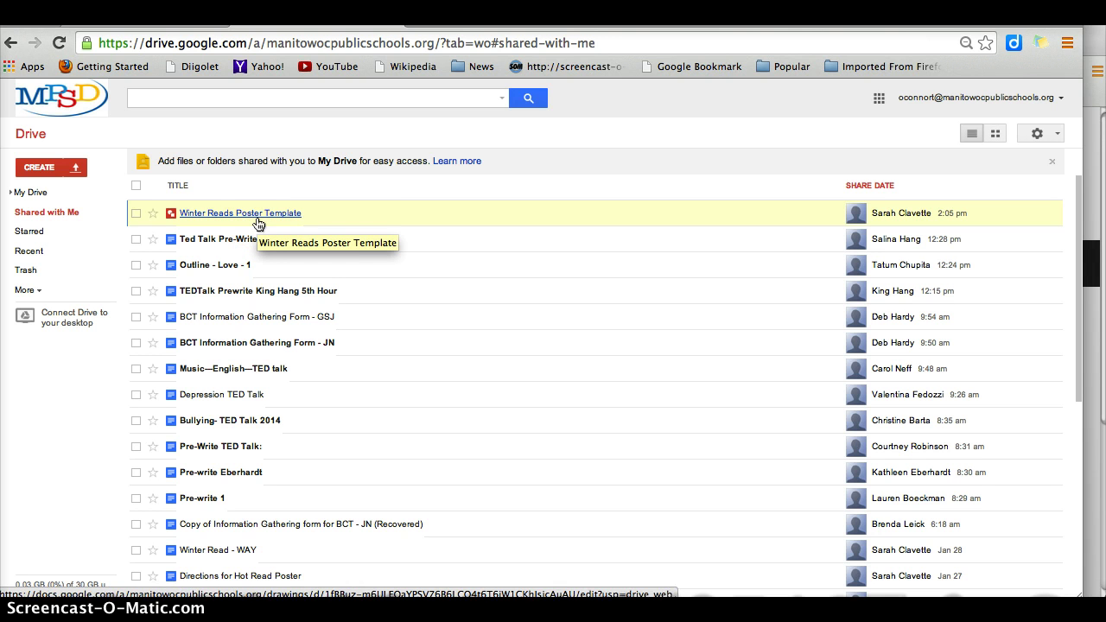
{"action": "left_click", "coordinate": [237, 217]}
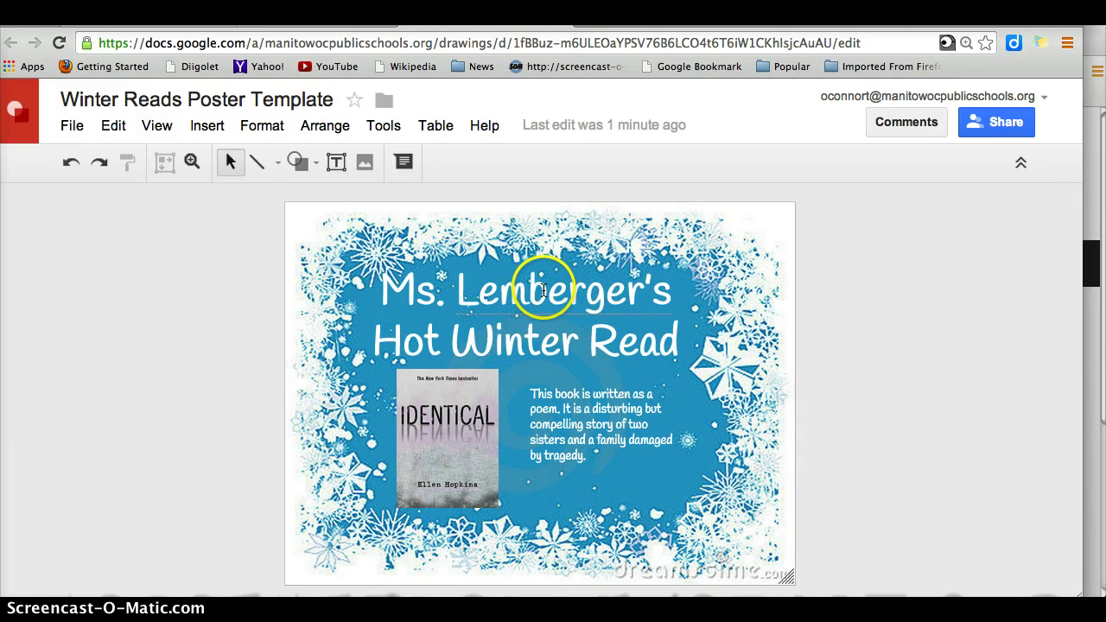
- Replace the title's teacher name with "Mrs. O'Connor's", then exit full-screen view
{"action": "left_click", "coordinate": [538, 290]}
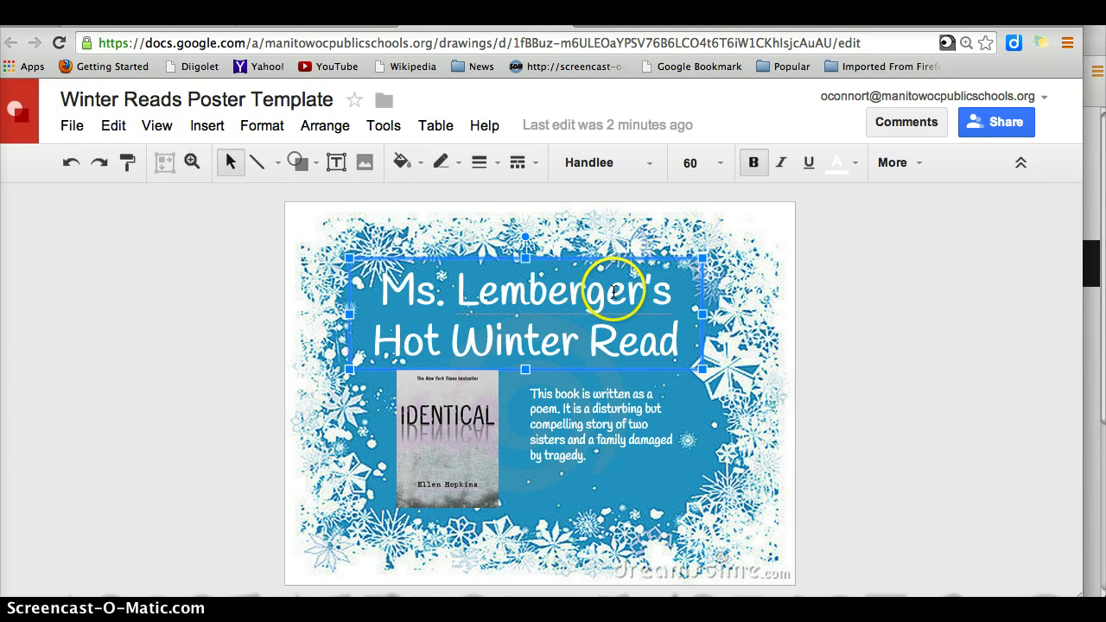
{"action": "left_click_drag", "start_coordinate": [679, 291], "coordinate": [386, 298]}
{"action": "key", "text": "BackSpace"}
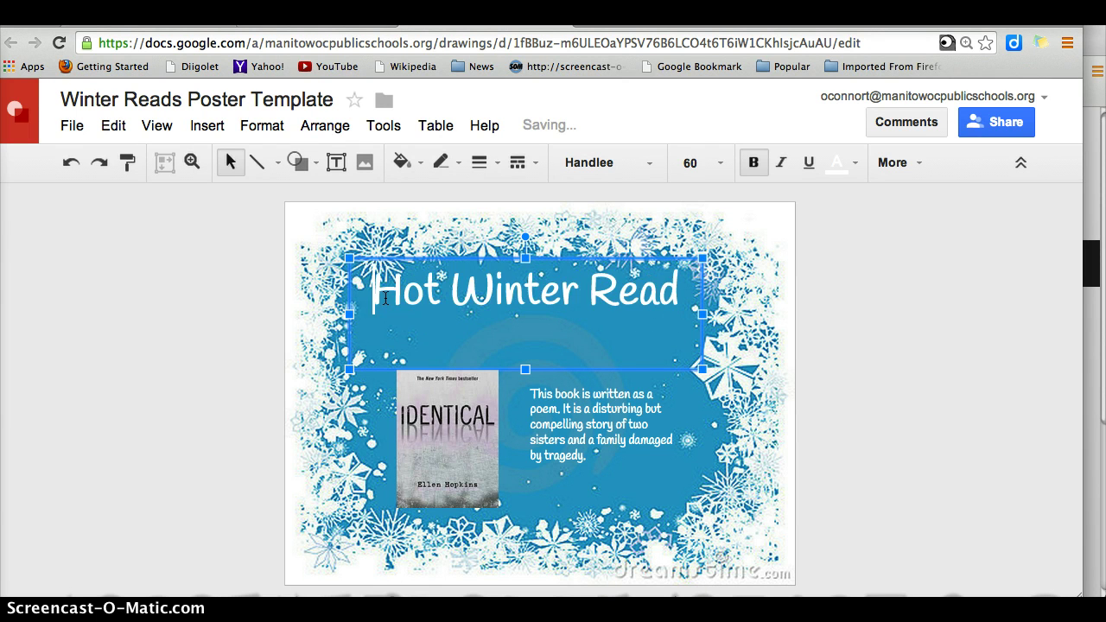
{"action": "type", "text": "Mrs. O'C"}
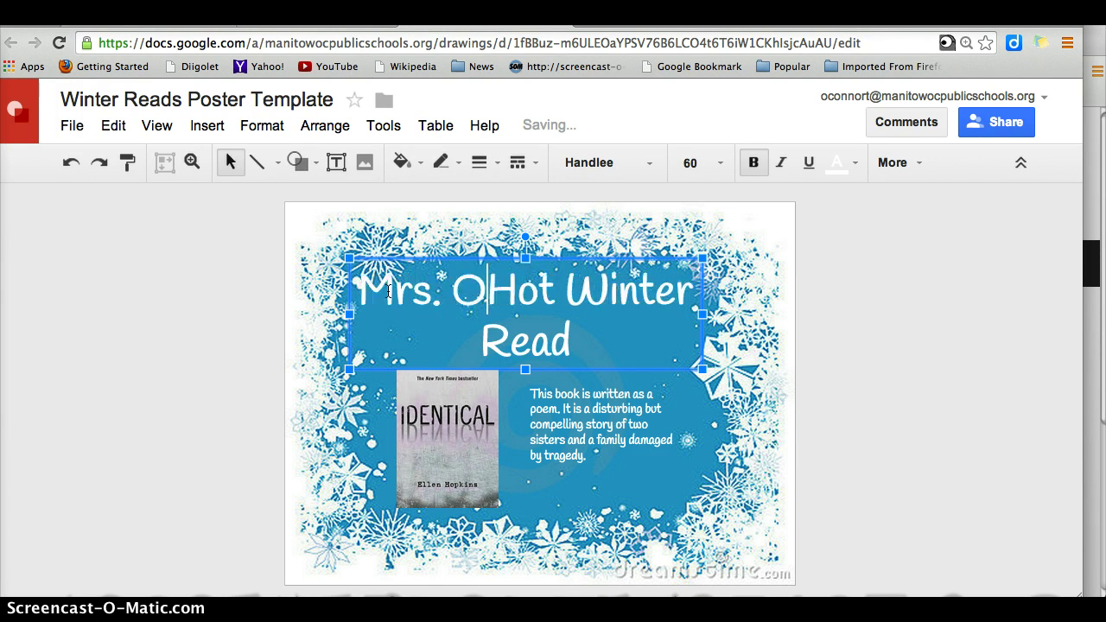
{"action": "type", "text": "onnor's"}
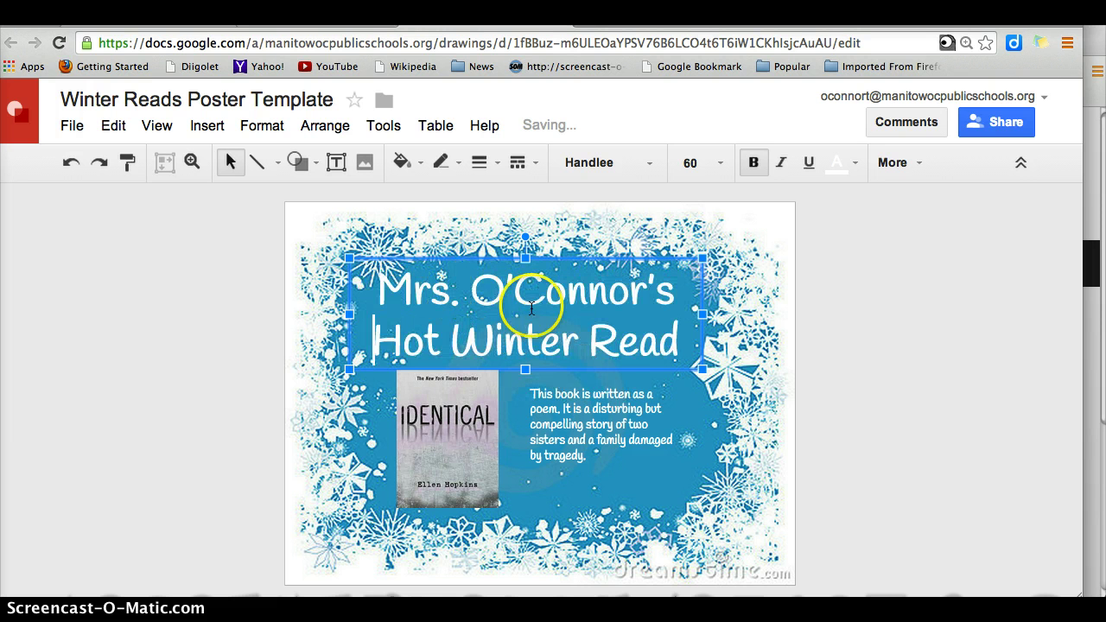
{"action": "left_click", "coordinate": [467, 444]}
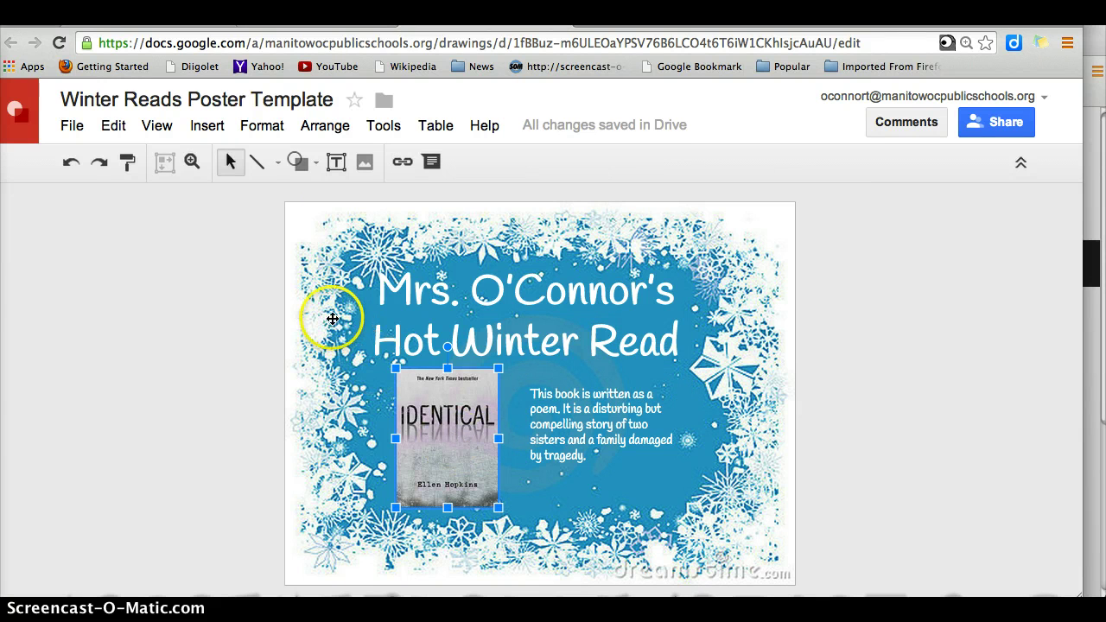
{"action": "key", "text": "ctrl+super+f"}
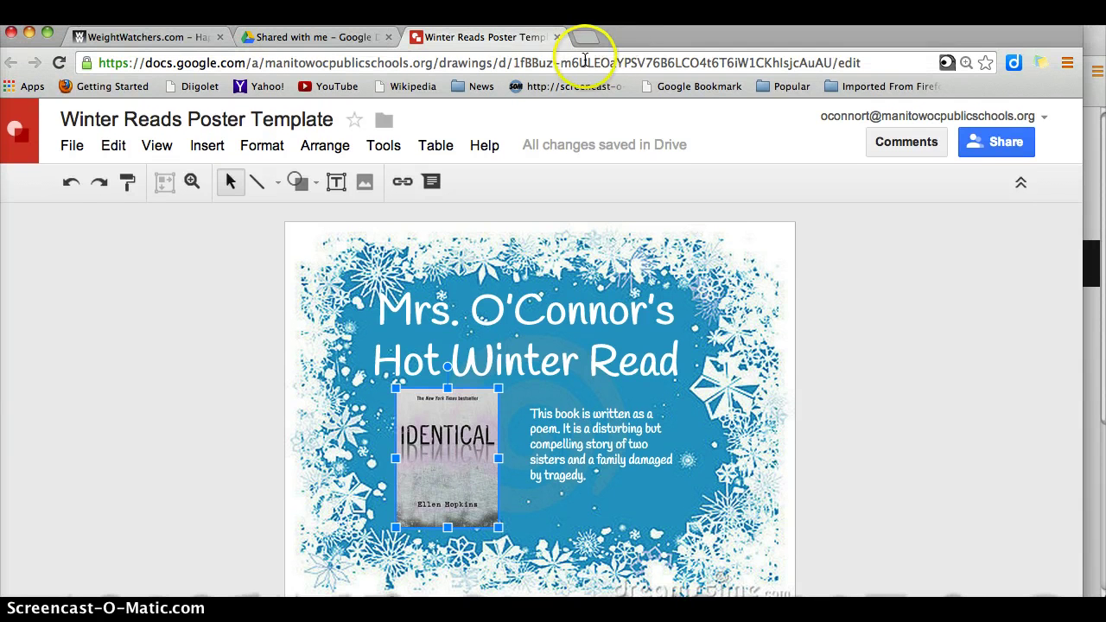
- Search Google for 'Apothecary' in a new tab
{"action": "left_click", "coordinate": [585, 34]}
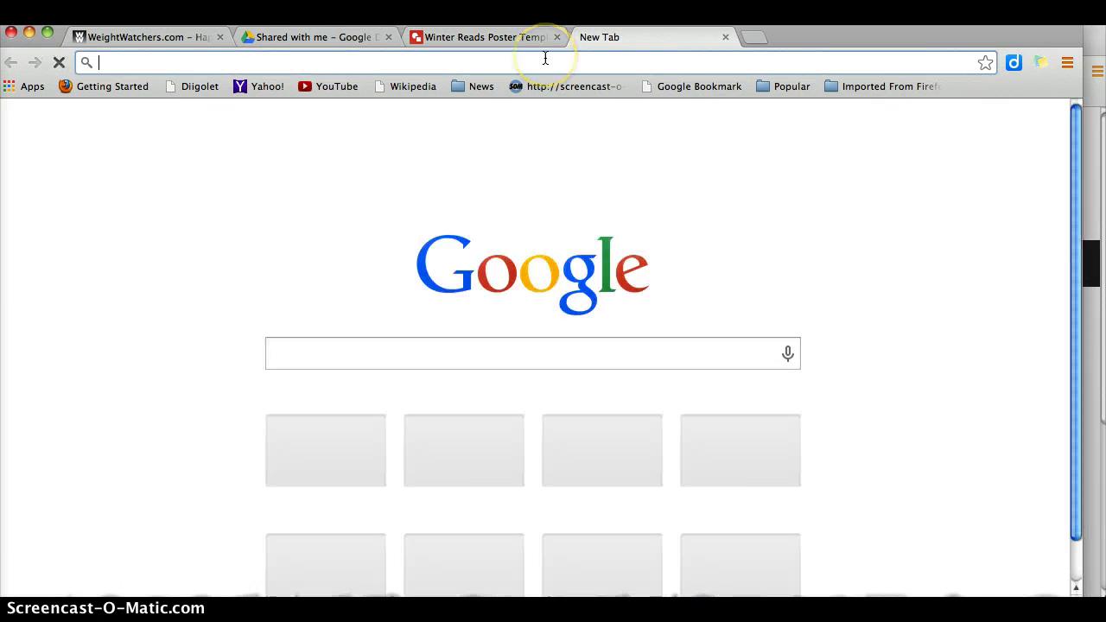
{"action": "left_click", "coordinate": [434, 345]}
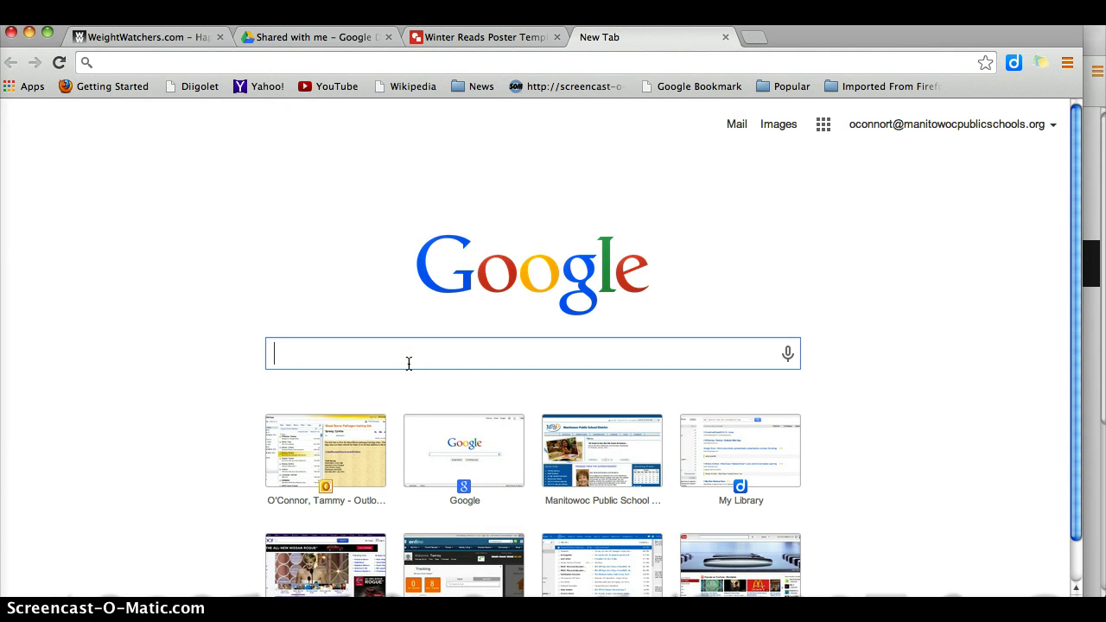
{"action": "type", "text": "Apothec"}
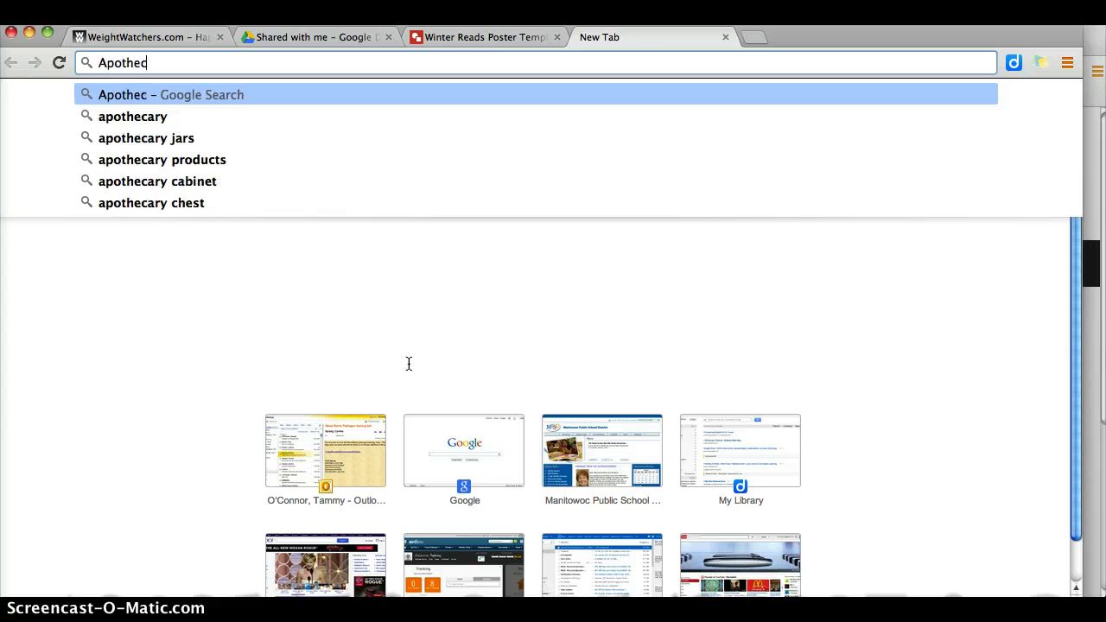
{"action": "type", "text": "ary"}
{"action": "key", "text": "Return"}
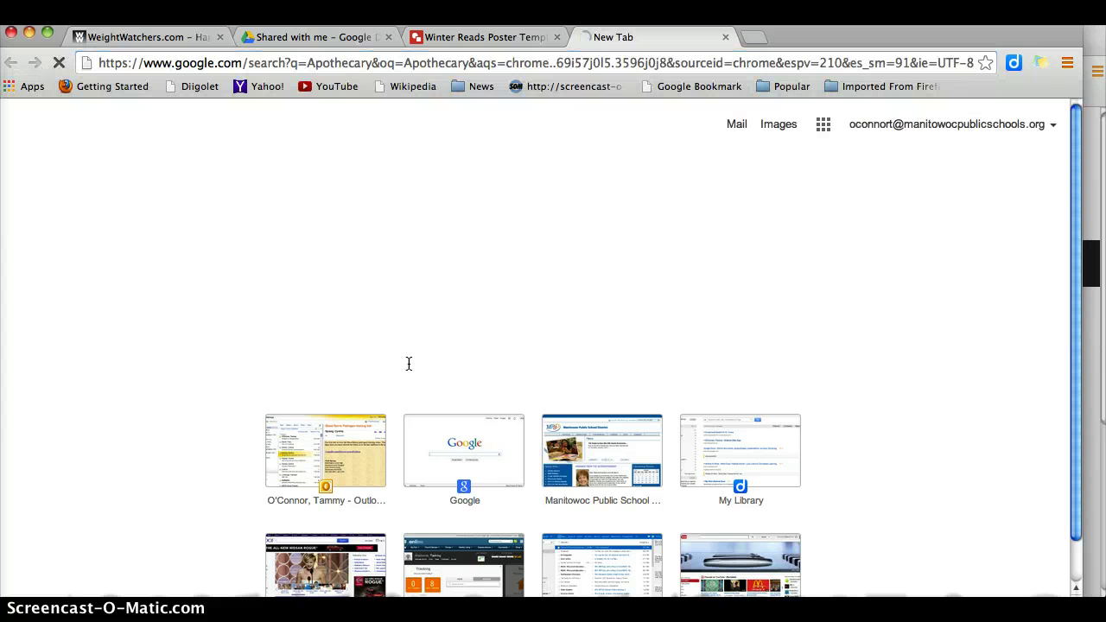
- Show image results and refine the query to 'The Apothecary'
{"action": "left_click", "coordinate": [192, 177]}
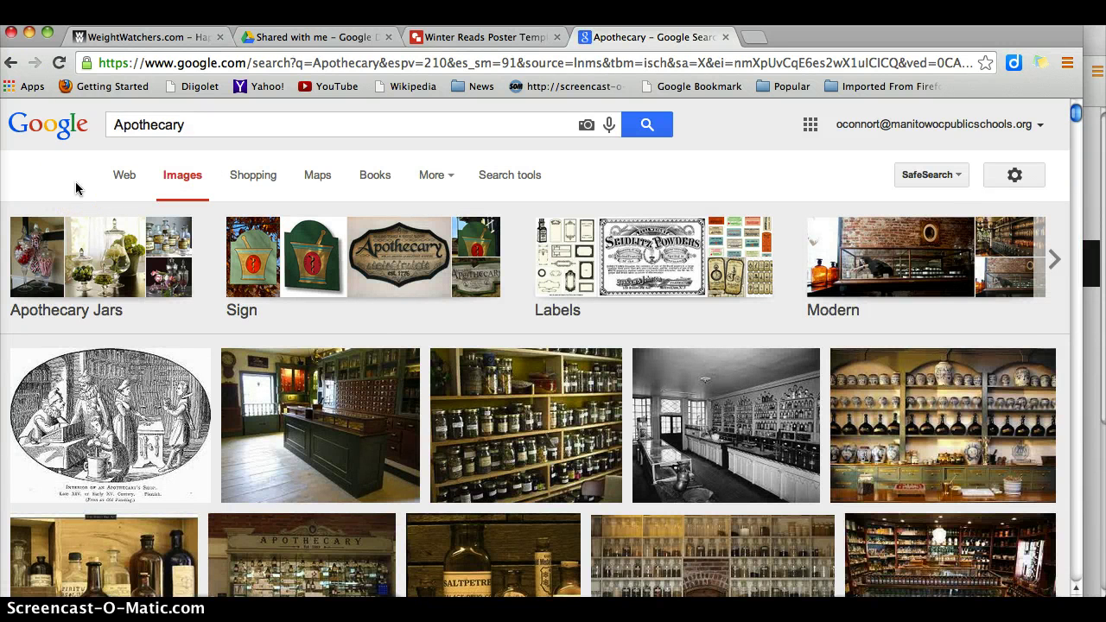
{"action": "left_click", "coordinate": [116, 129]}
{"action": "double_click", "coordinate": [115, 126]}
{"action": "left_click", "coordinate": [115, 126]}
{"action": "type", "text": "The"}
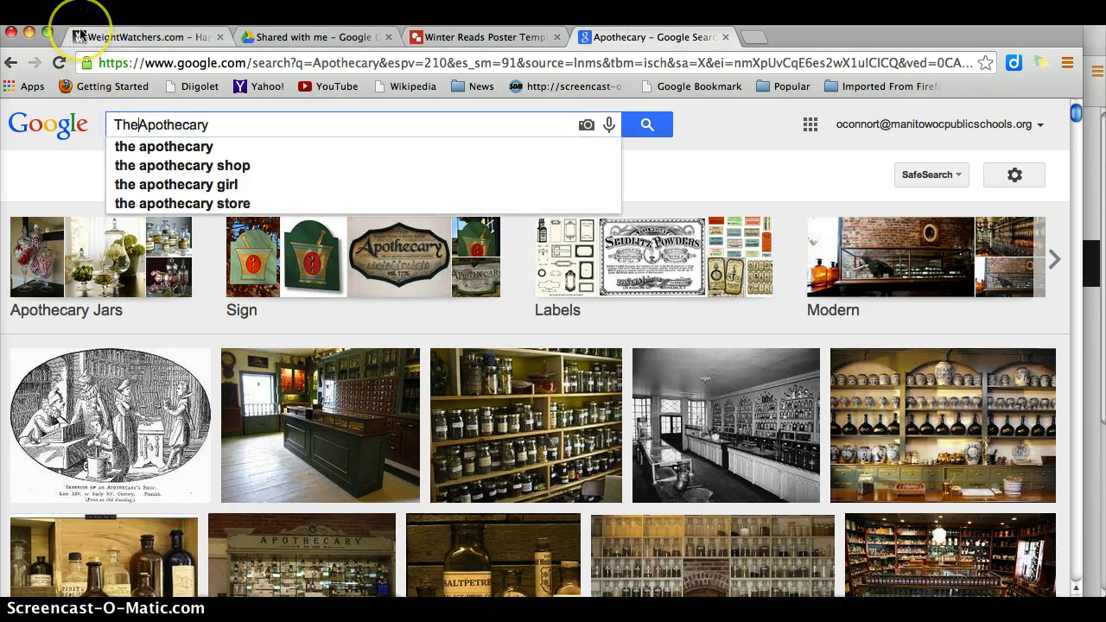
{"action": "key", "text": "Return"}
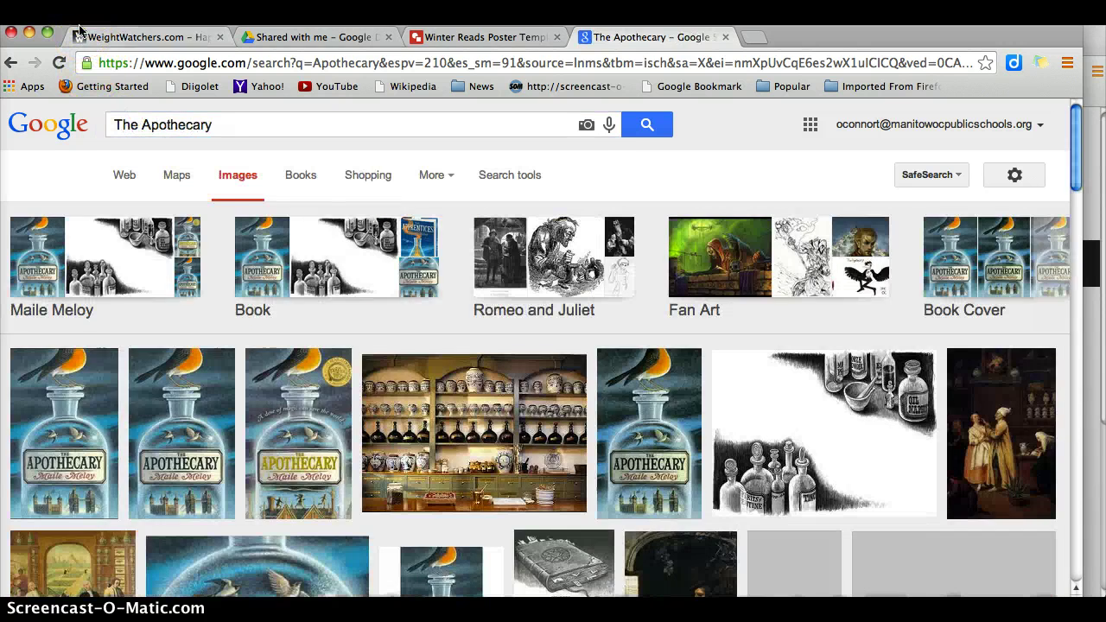
- Save the first cover image to the Desktop as 'The Apothecary' and return to the poster
{"action": "right_click", "coordinate": [83, 439]}
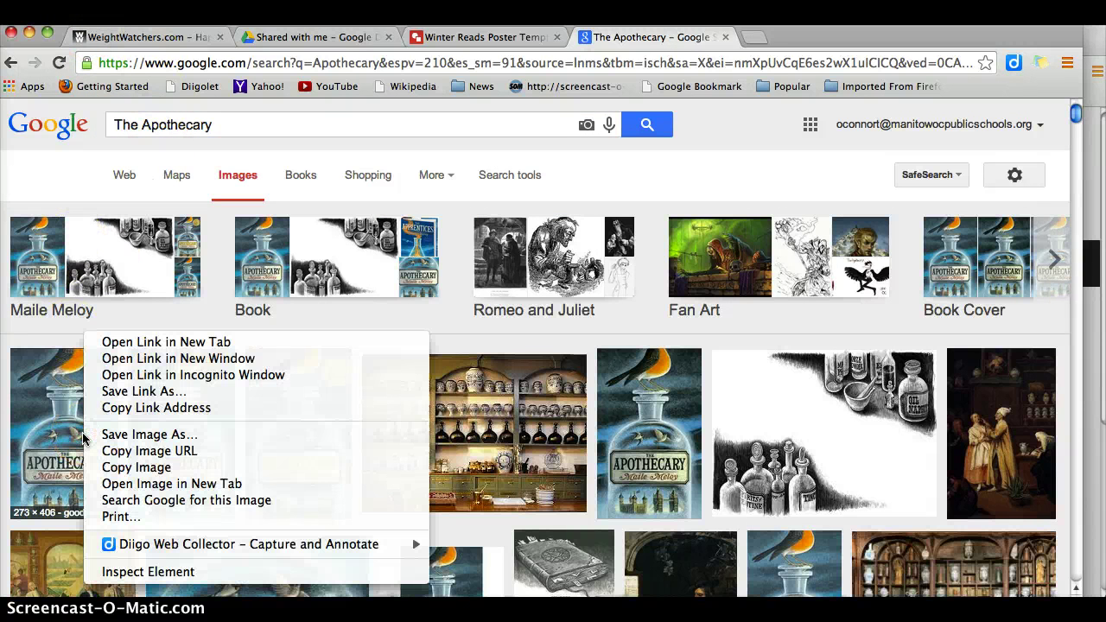
{"action": "left_click", "coordinate": [146, 439]}
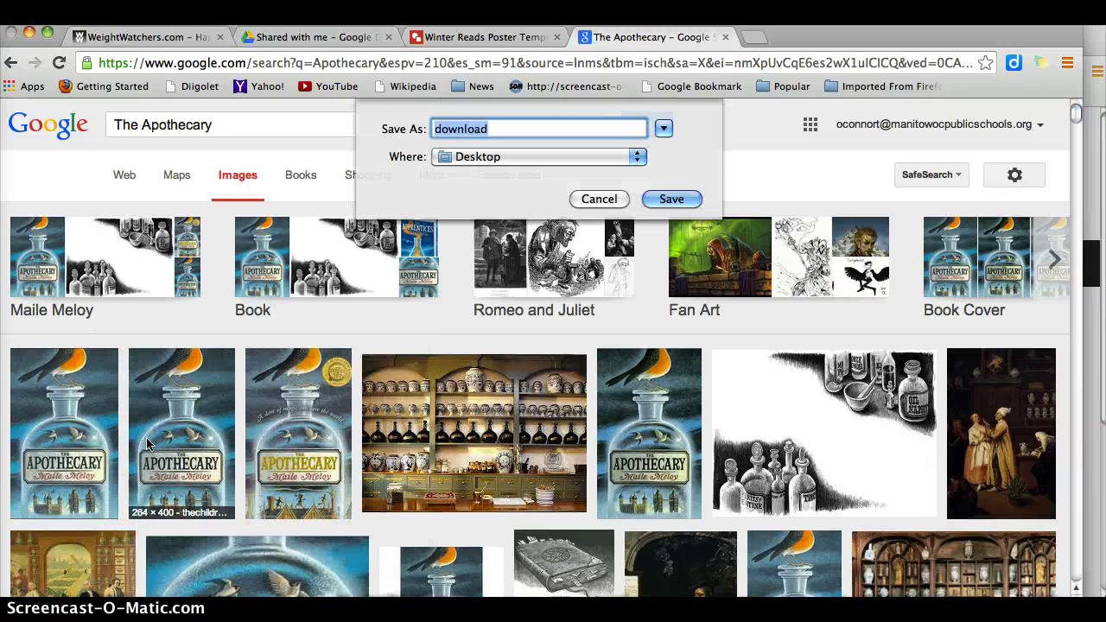
{"action": "type", "text": "T"}
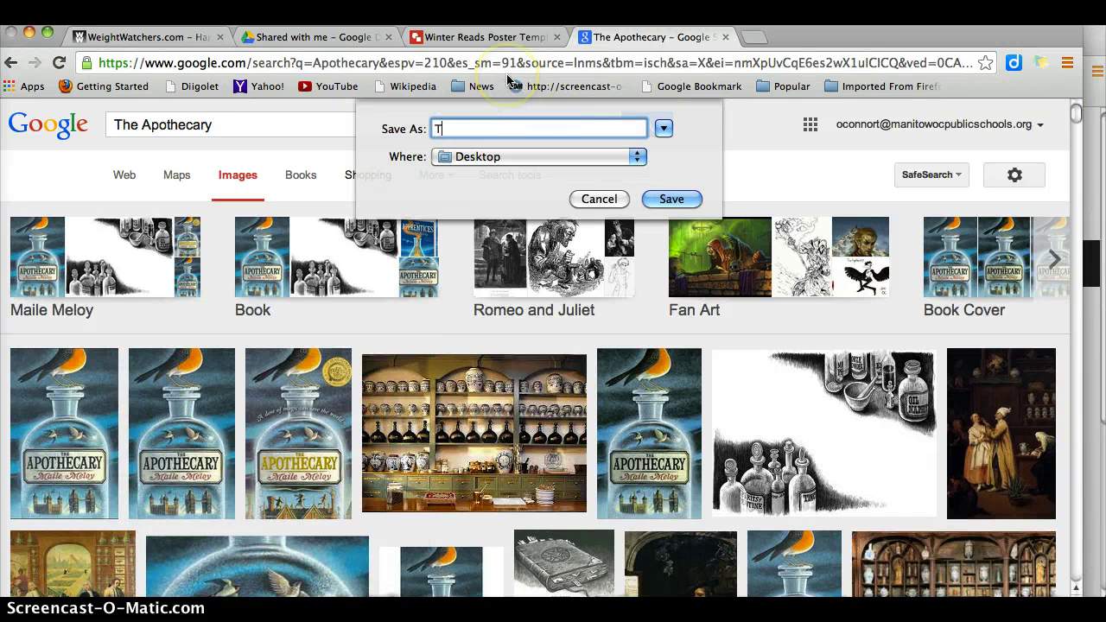
{"action": "type", "text": "he Apothecary"}
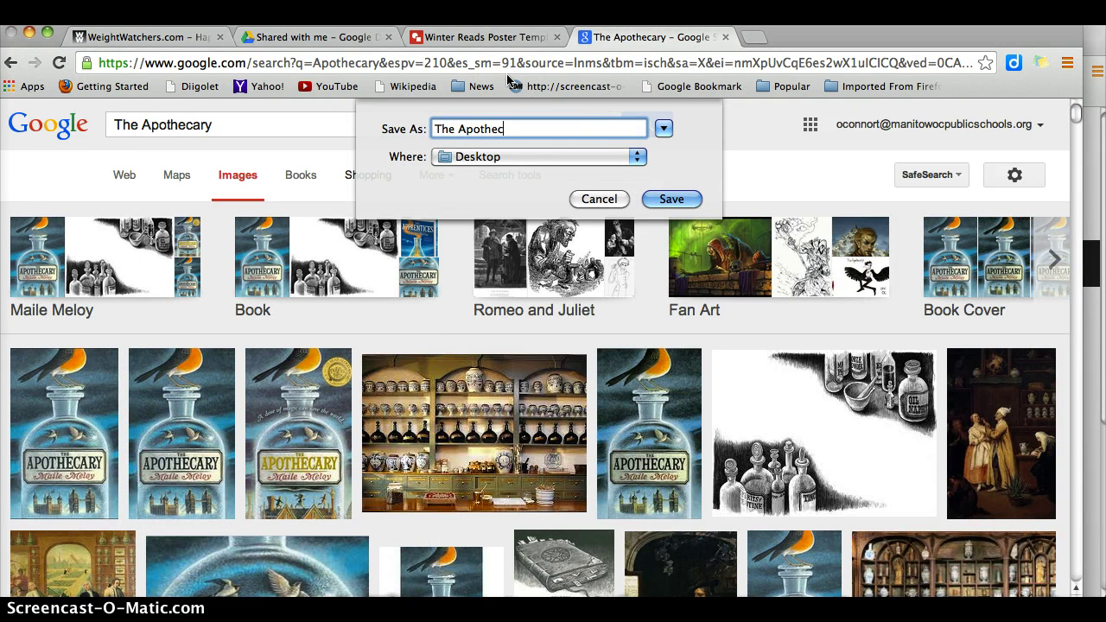
{"action": "left_click", "coordinate": [666, 210]}
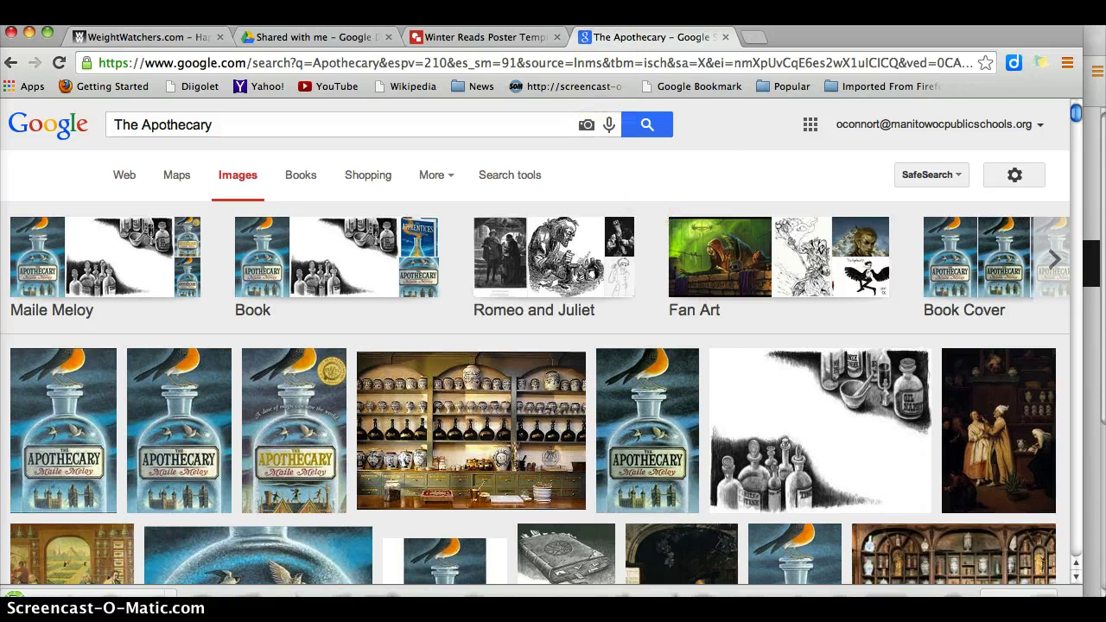
{"action": "left_click", "coordinate": [491, 40]}
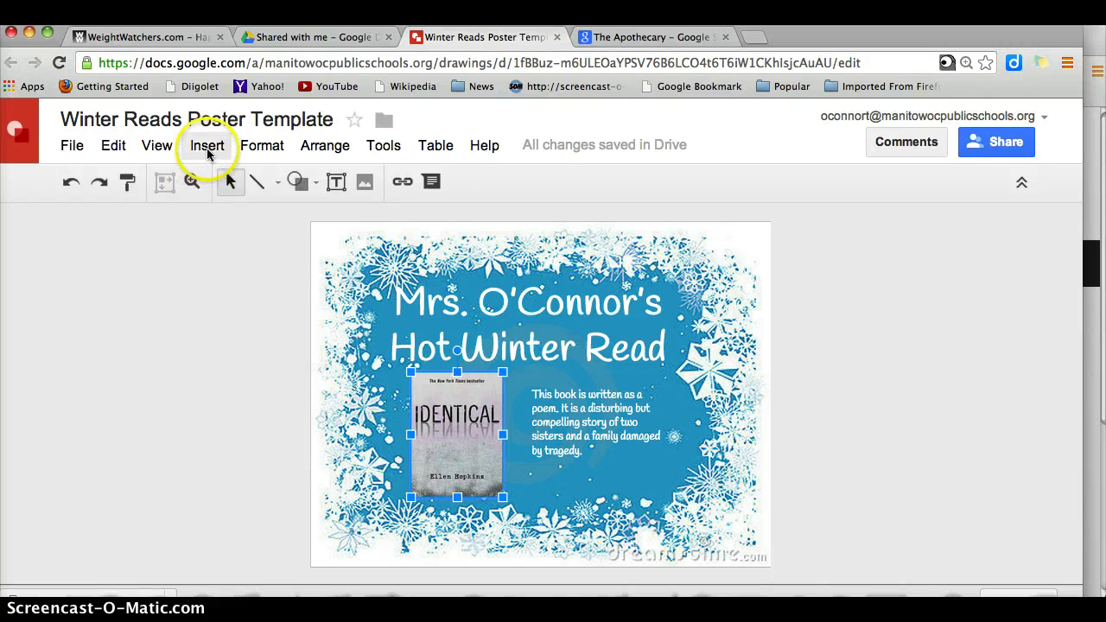
- Insert Apothecary.jpeg from the Desktop into the poster as an uploaded image
{"action": "left_click", "coordinate": [207, 154]}
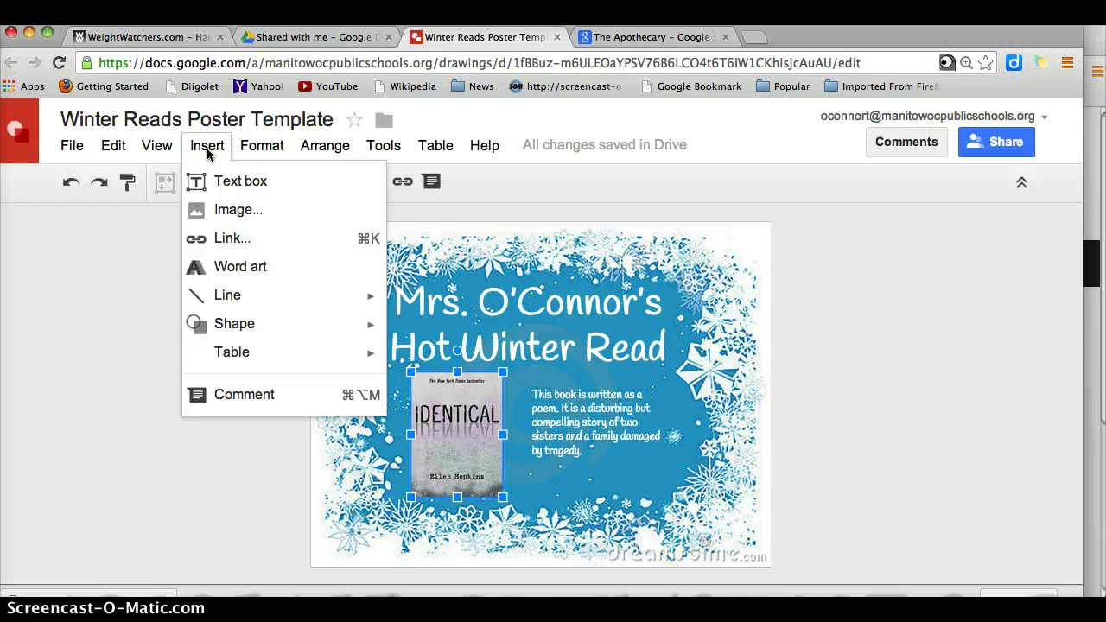
{"action": "left_click", "coordinate": [227, 211]}
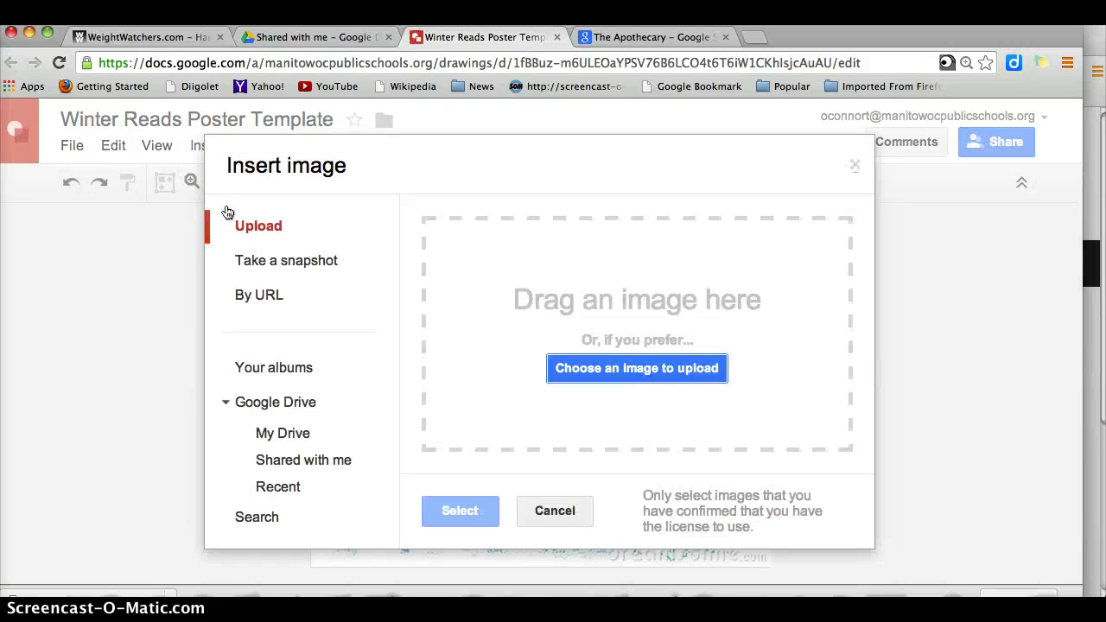
{"action": "left_click", "coordinate": [676, 371]}
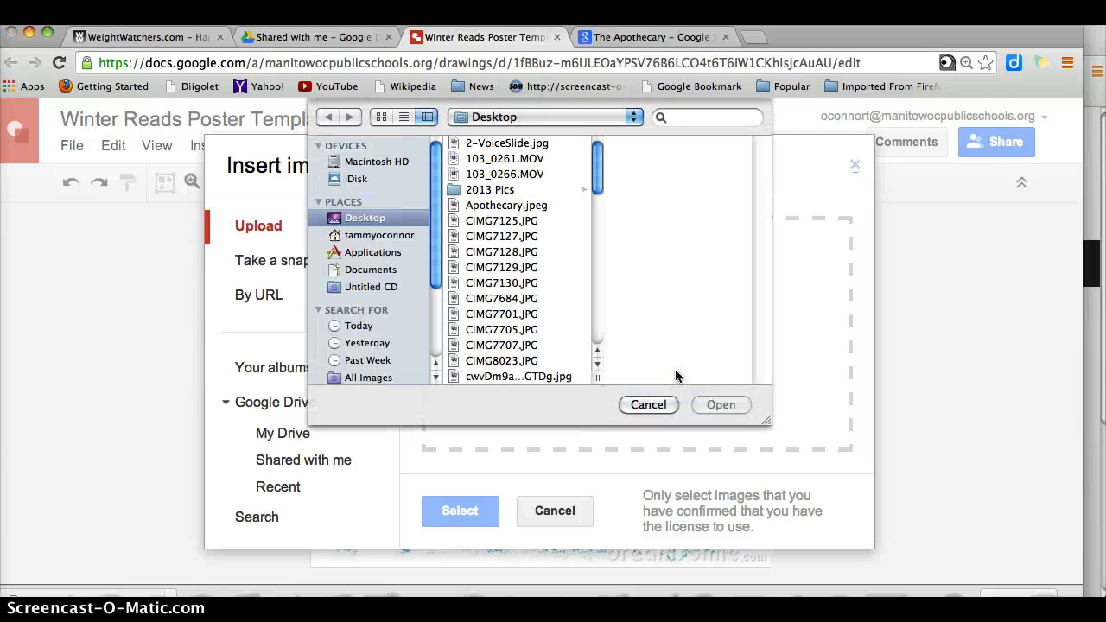
{"action": "left_click", "coordinate": [494, 117]}
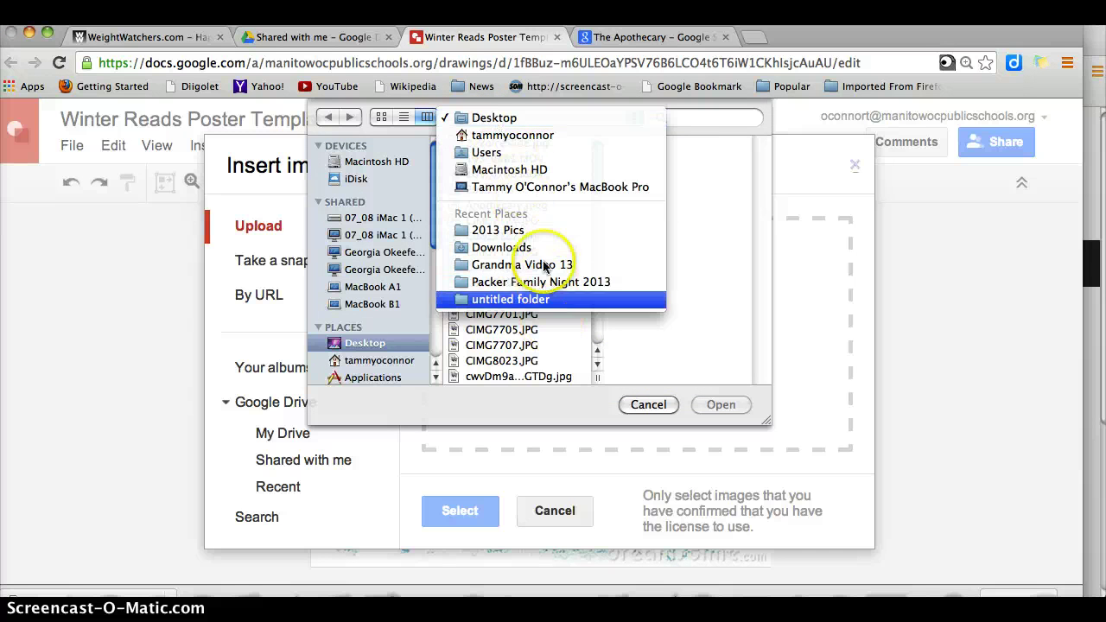
{"action": "left_click", "coordinate": [508, 121]}
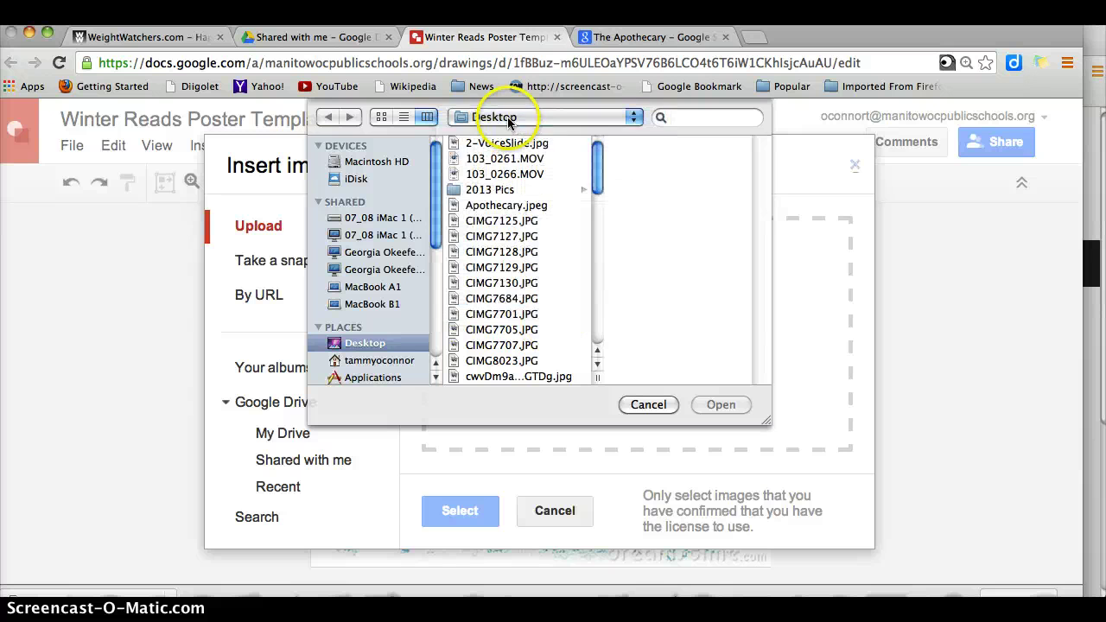
{"action": "left_click_drag", "start_coordinate": [597, 192], "coordinate": [589, 322]}
{"action": "left_click", "coordinate": [561, 322]}
{"action": "left_click", "coordinate": [737, 410]}
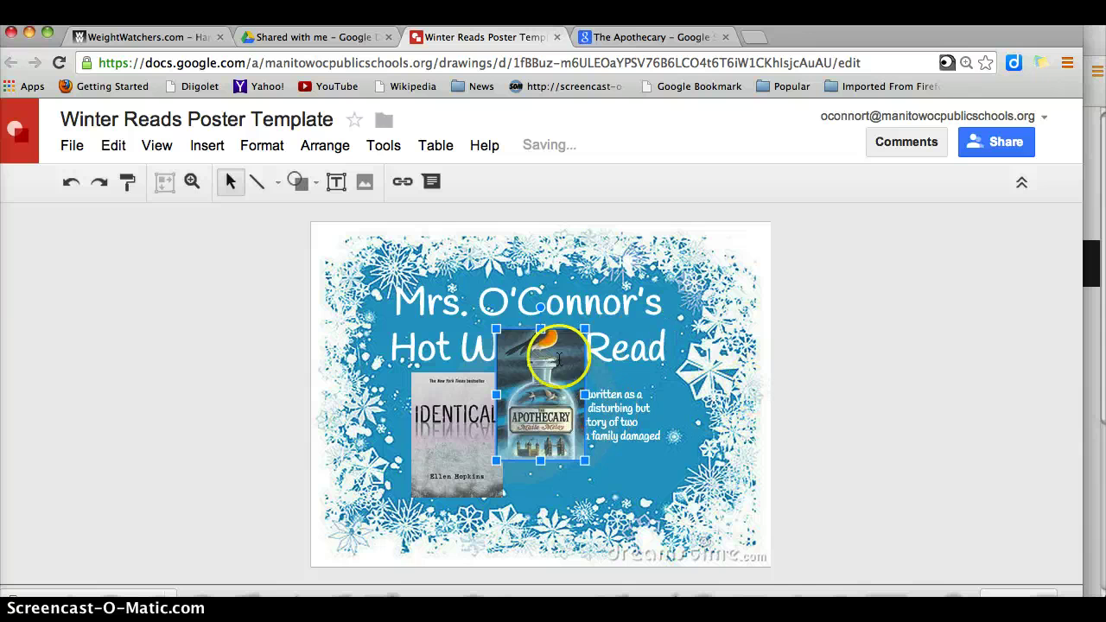
- Move the Apothecary cover onto the IDENTICAL cover's spot beside the description
{"action": "left_click_drag", "start_coordinate": [479, 413], "coordinate": [459, 405]}
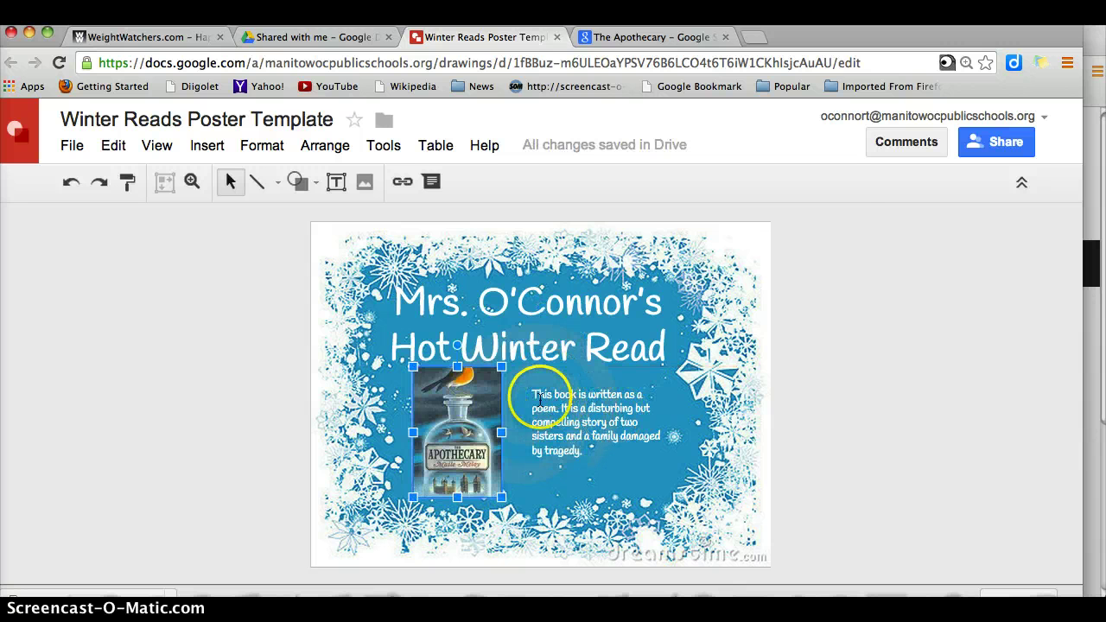
{"action": "left_click", "coordinate": [540, 398]}
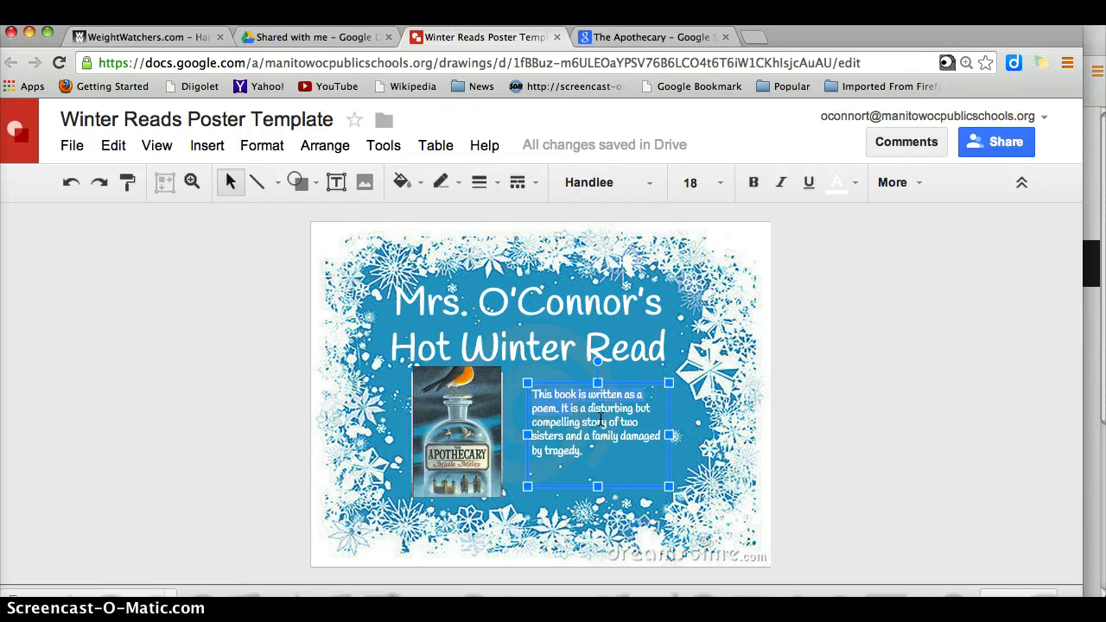
- Delete the old IDENTICAL description paragraph from the text box
{"action": "left_click_drag", "start_coordinate": [615, 451], "coordinate": [536, 388]}
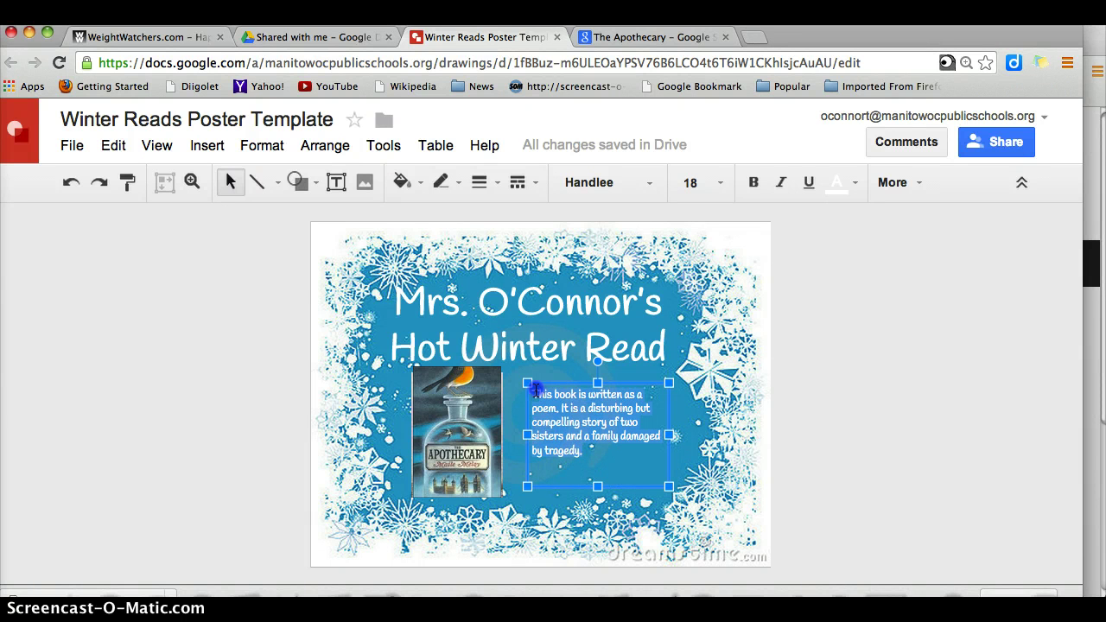
{"action": "left_click", "coordinate": [608, 410]}
{"action": "key", "text": "BackSpace"}
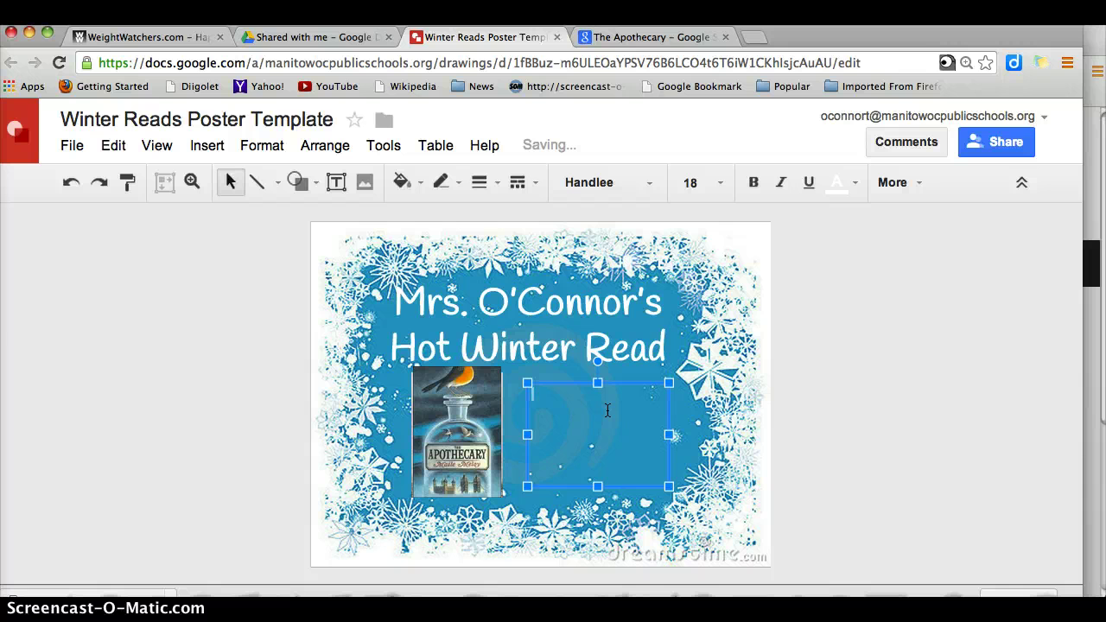
{"action": "left_click", "coordinate": [572, 395]}
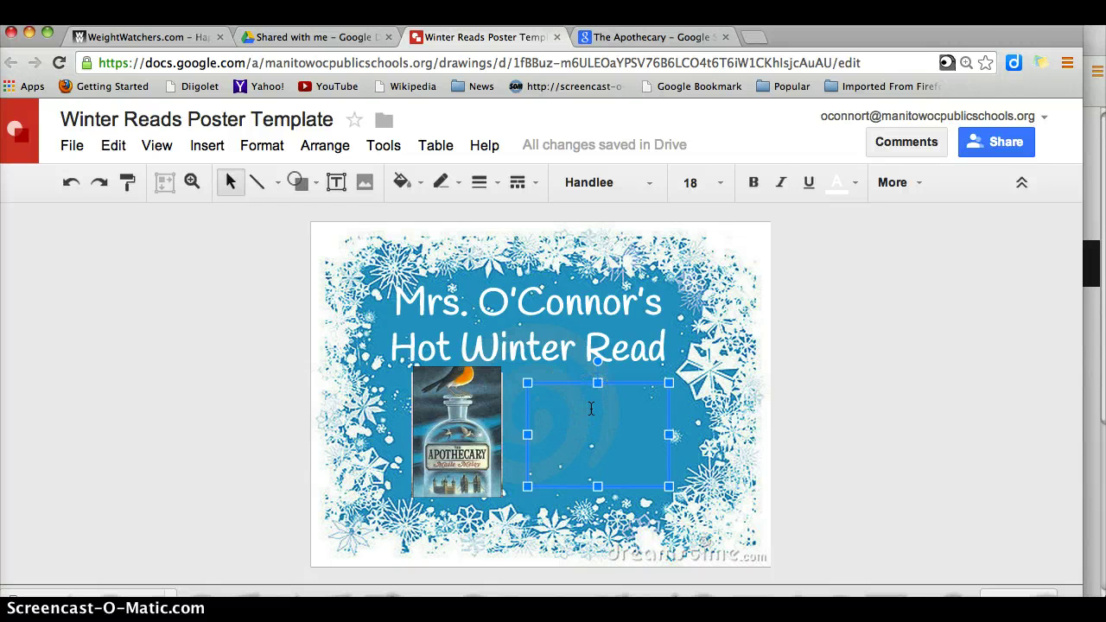
- Type the new blurb: a fantasy book keeping readers grounded in reality on a fantastical journey
{"action": "type", "text": "The Apothecary is"}
{"action": "type", "text": "a fantasy book"}
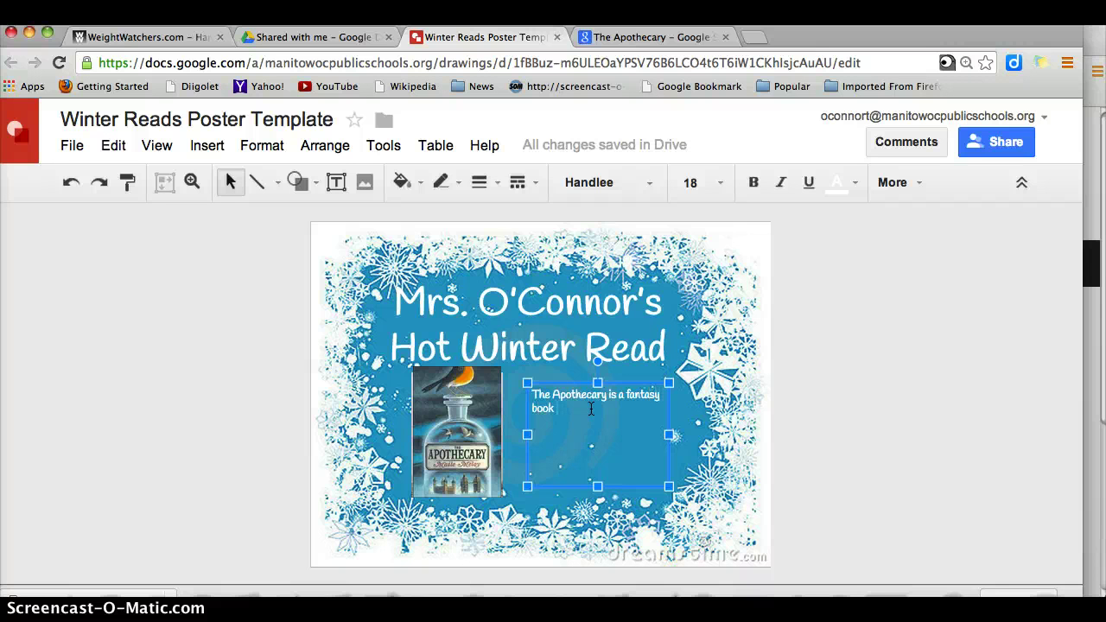
{"action": "type", "text": "wh"}
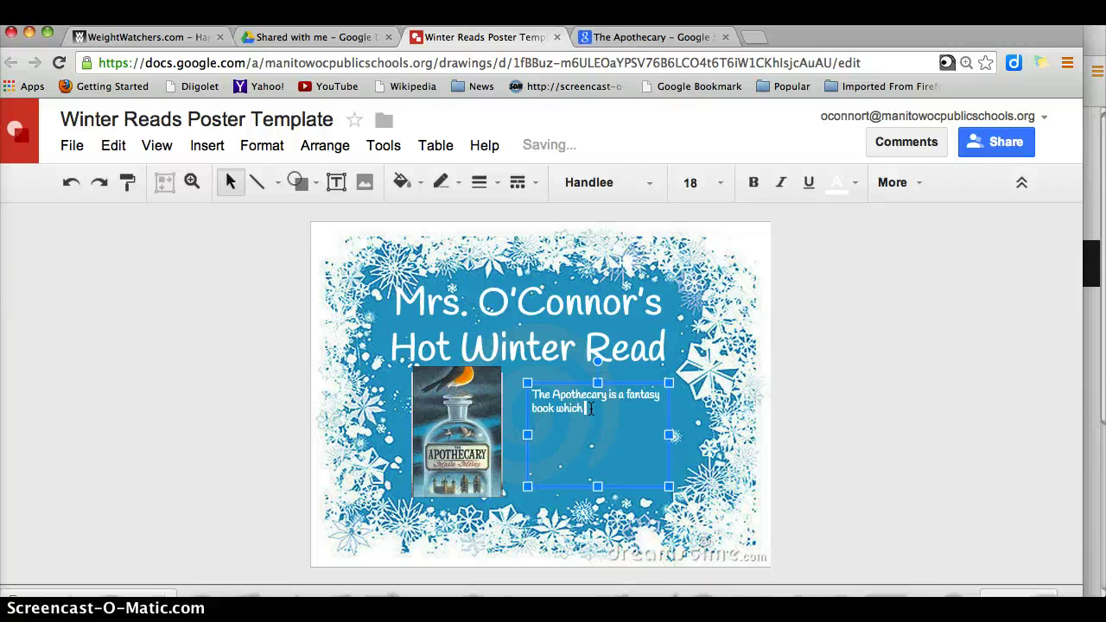
{"action": "type", "text": "ich reveals two amazing, in depth characters. The historical presence of the book"}
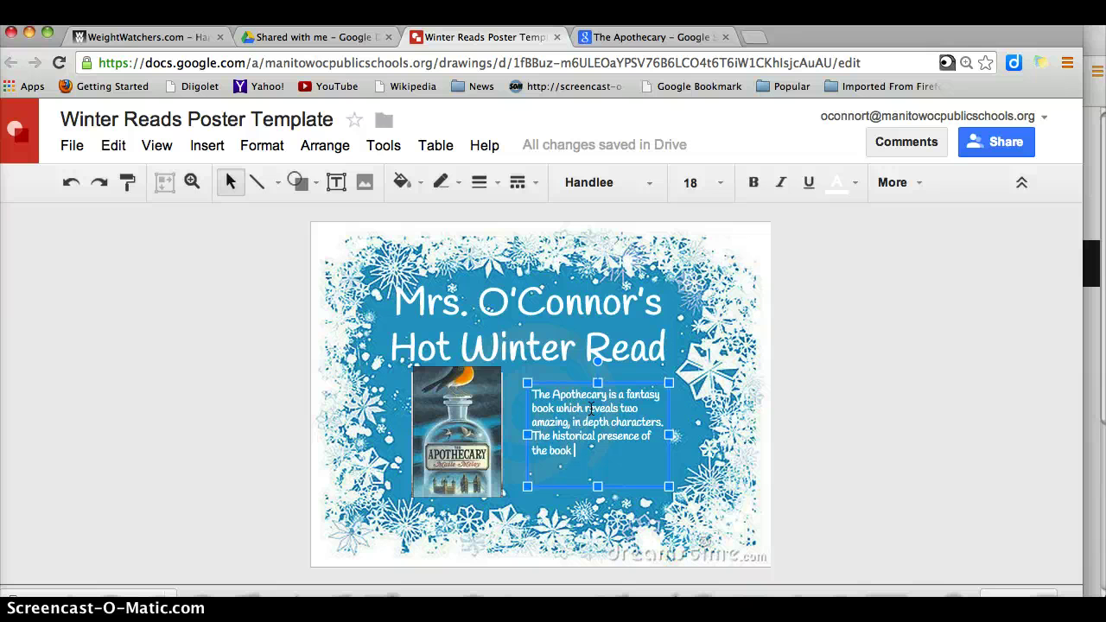
{"action": "type", "text": "helps me "}
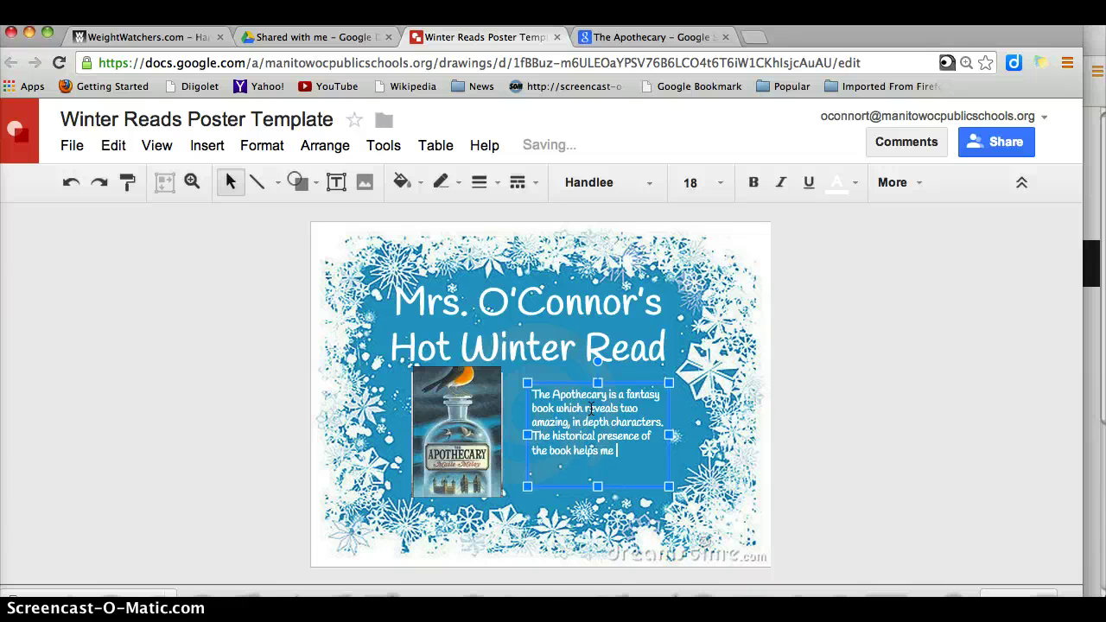
{"action": "type", "text": "to be grounded in"}
{"action": "type", "text": "reali"}
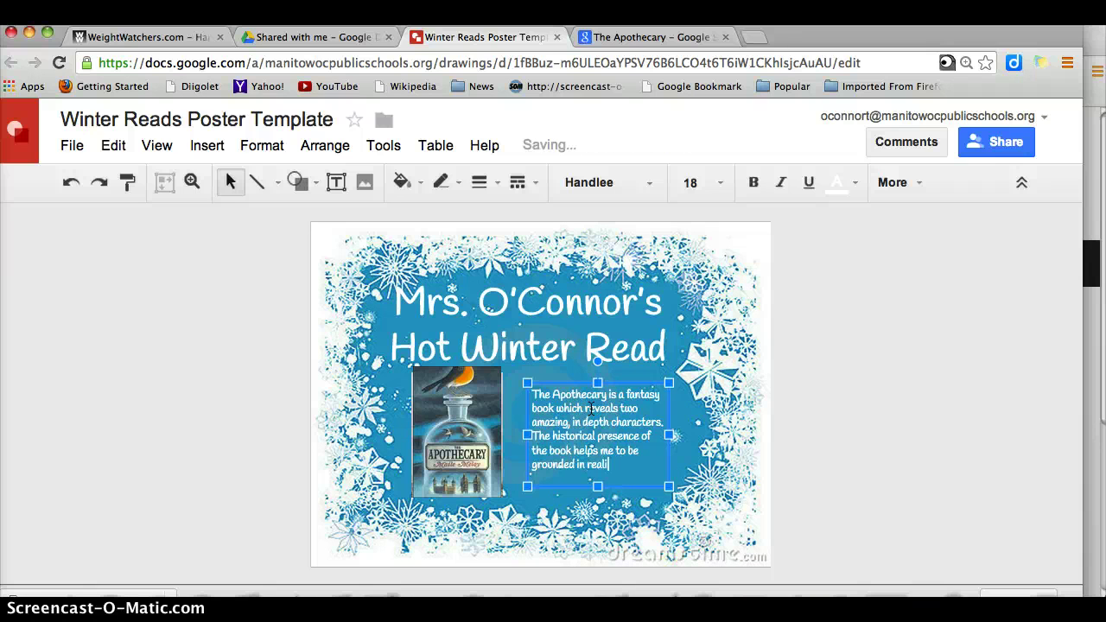
{"action": "type", "text": "ty while on a d"}
{"action": "key", "text": "BackSpace"}
{"action": "type", "text": "fantastical"}
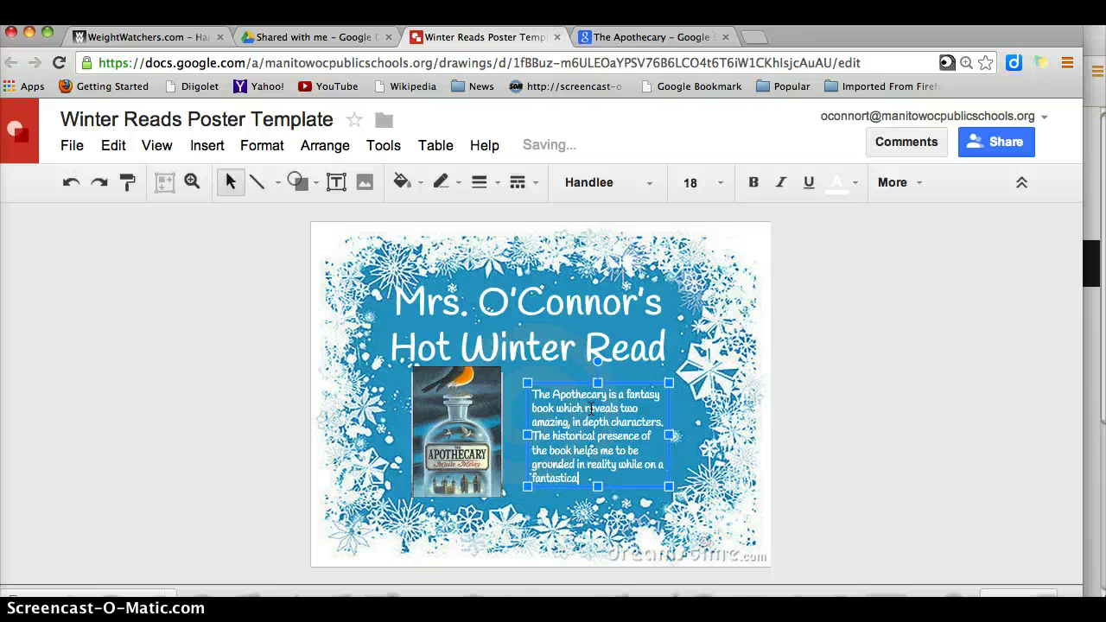
{"action": "type", "text": " journey."}
{"action": "left_click", "coordinate": [864, 393]}
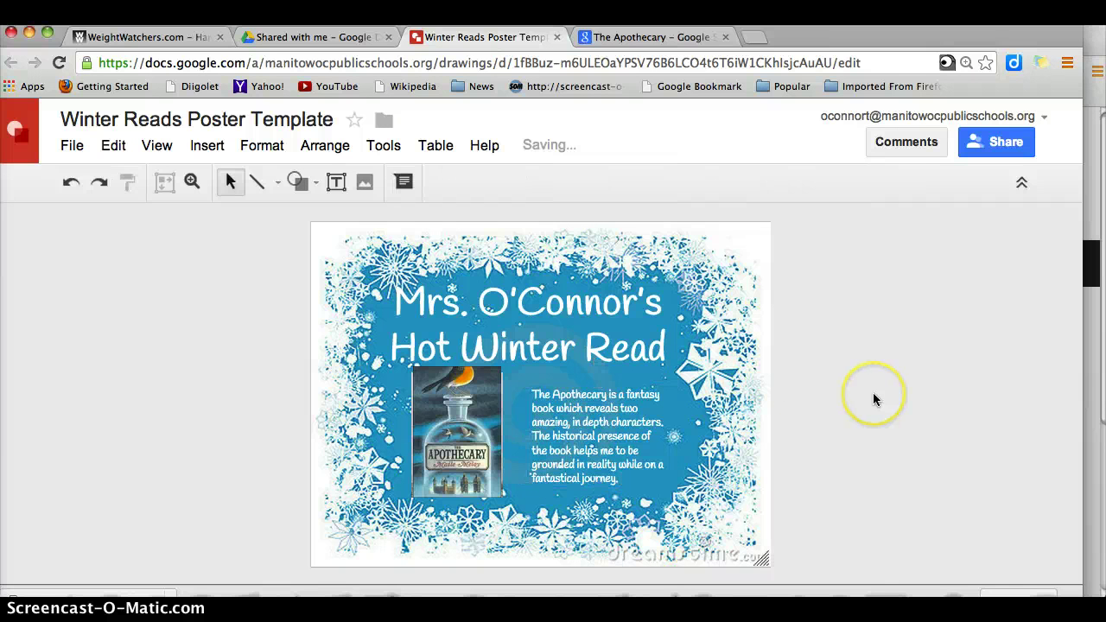